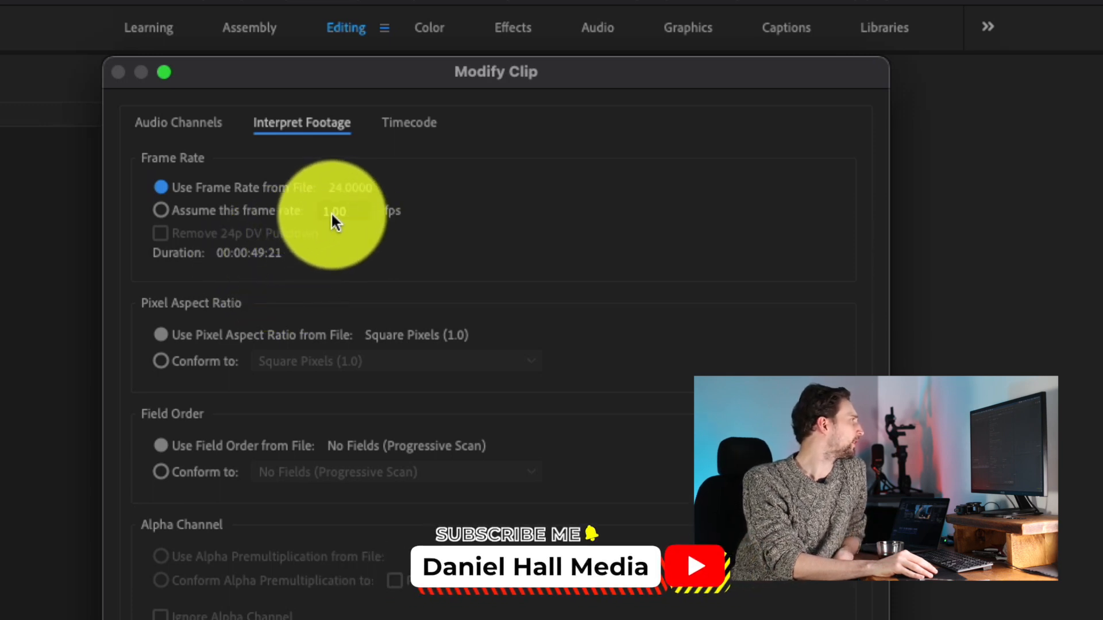
Interpret the clip's footage at an assumed frame rate of 30 fps and apply the change.
left_click(242, 215)
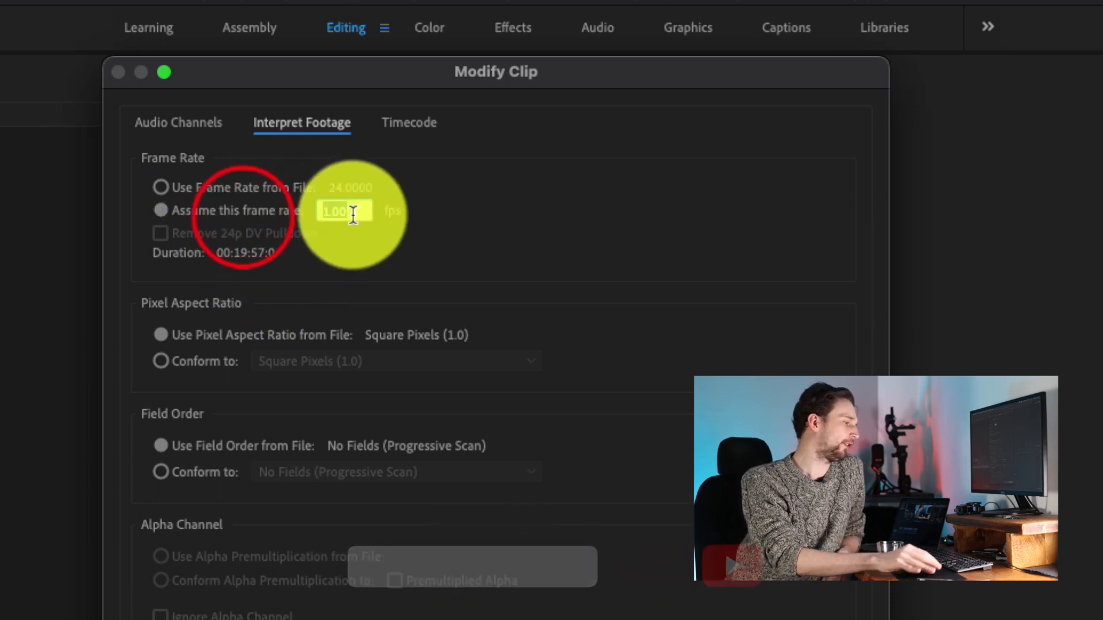
type("30")
left_click(491, 212)
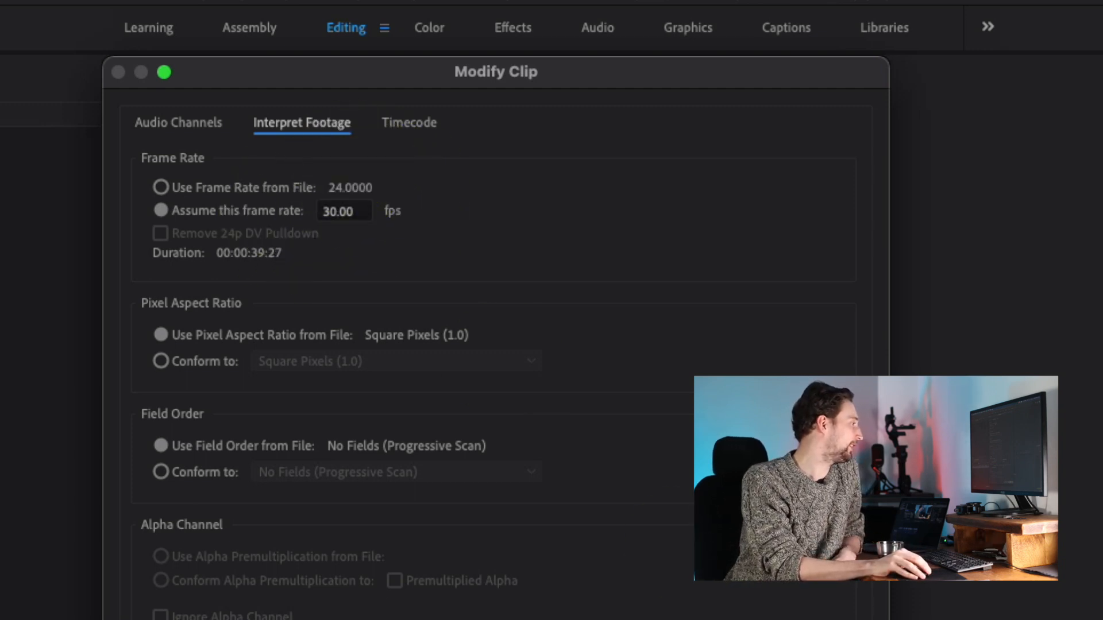
left_click(827, 619)
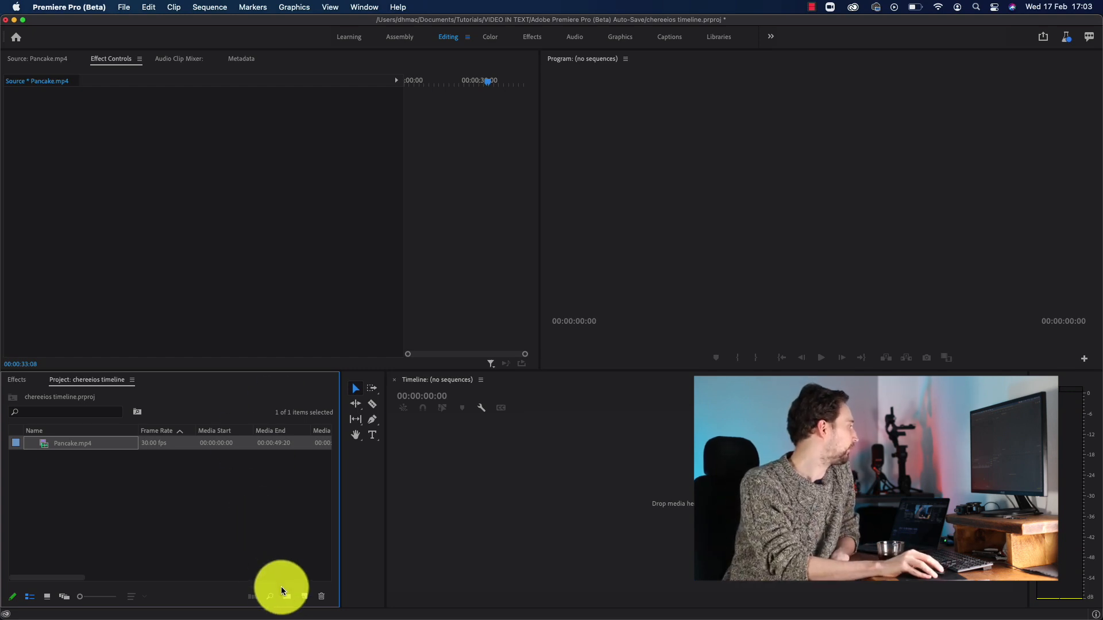
Start a new sequence and save its 1080 x 1920, 30 fps settings as a preset named "INsta Stories and Reels".
left_click(304, 595)
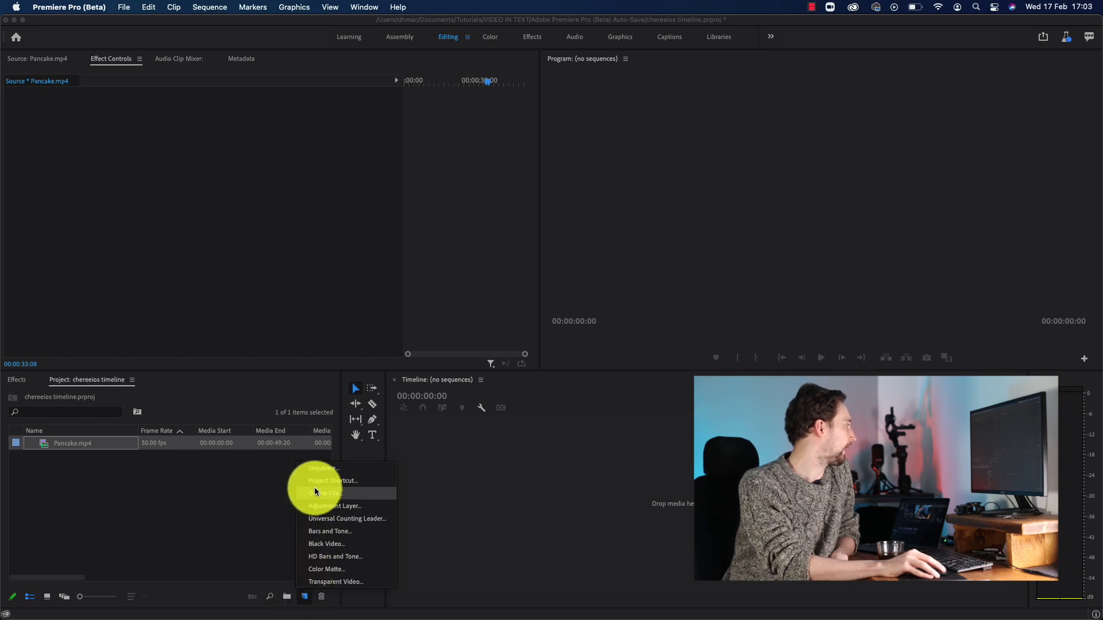
left_click(328, 469)
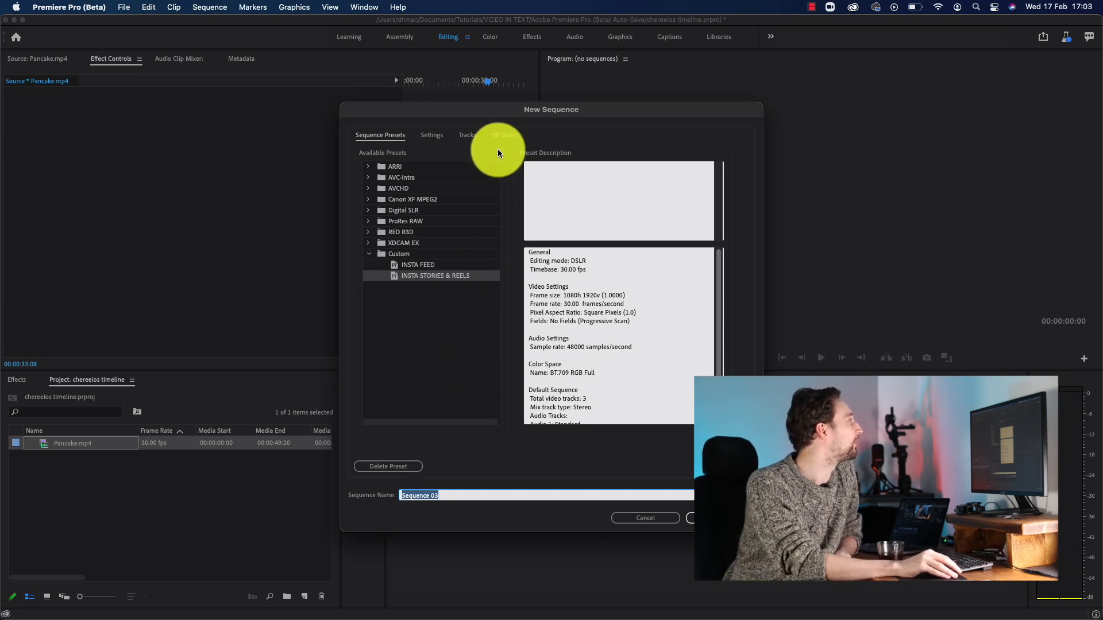
left_click(435, 134)
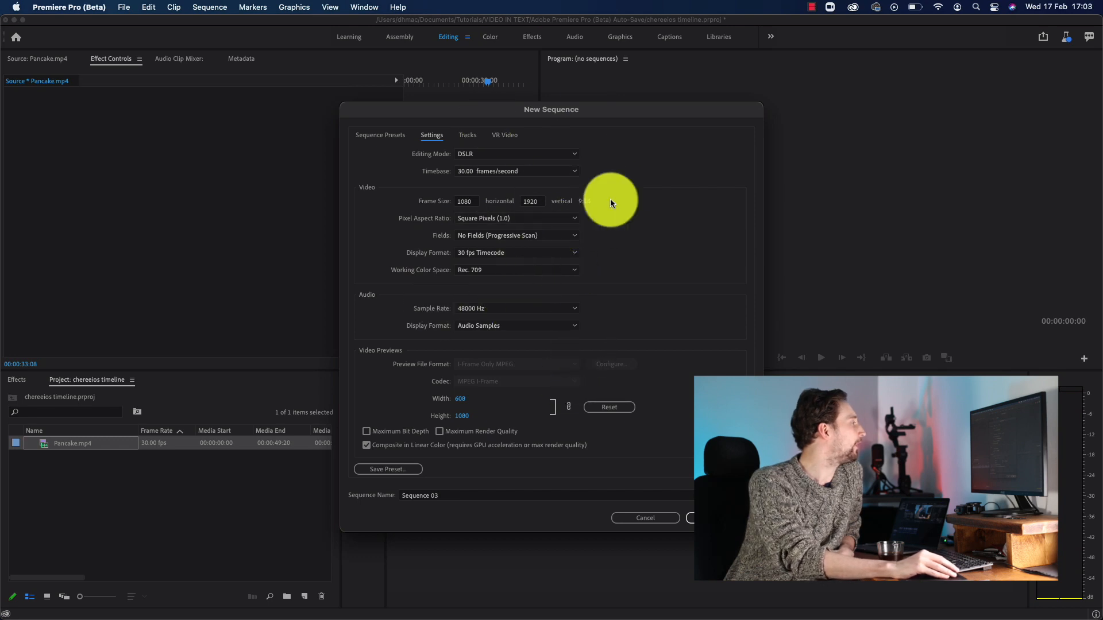
left_click(395, 474)
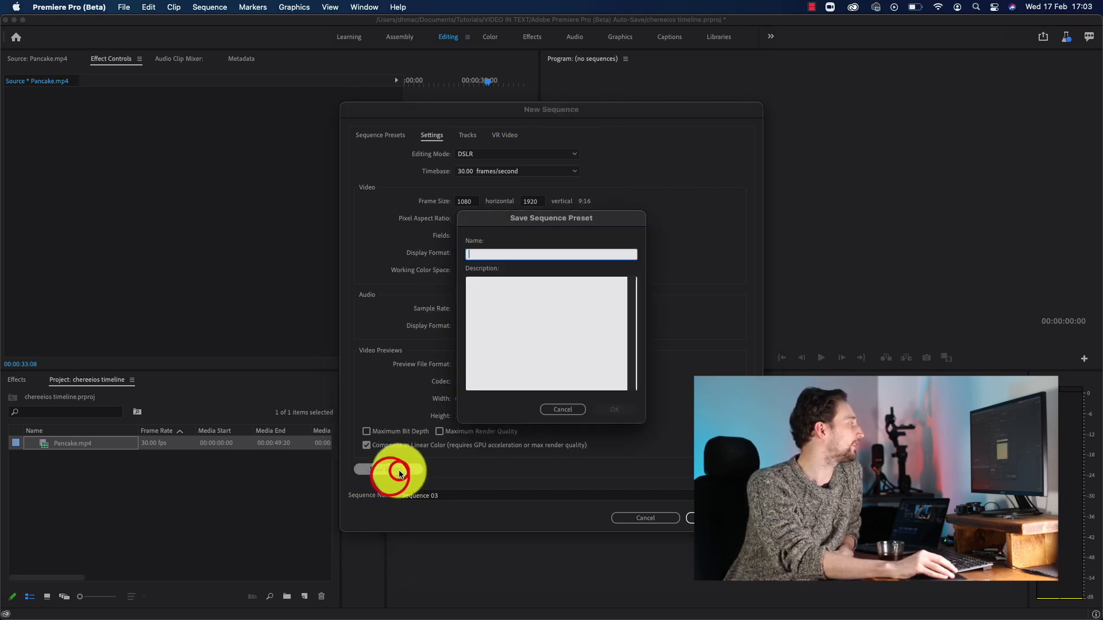
type("INs")
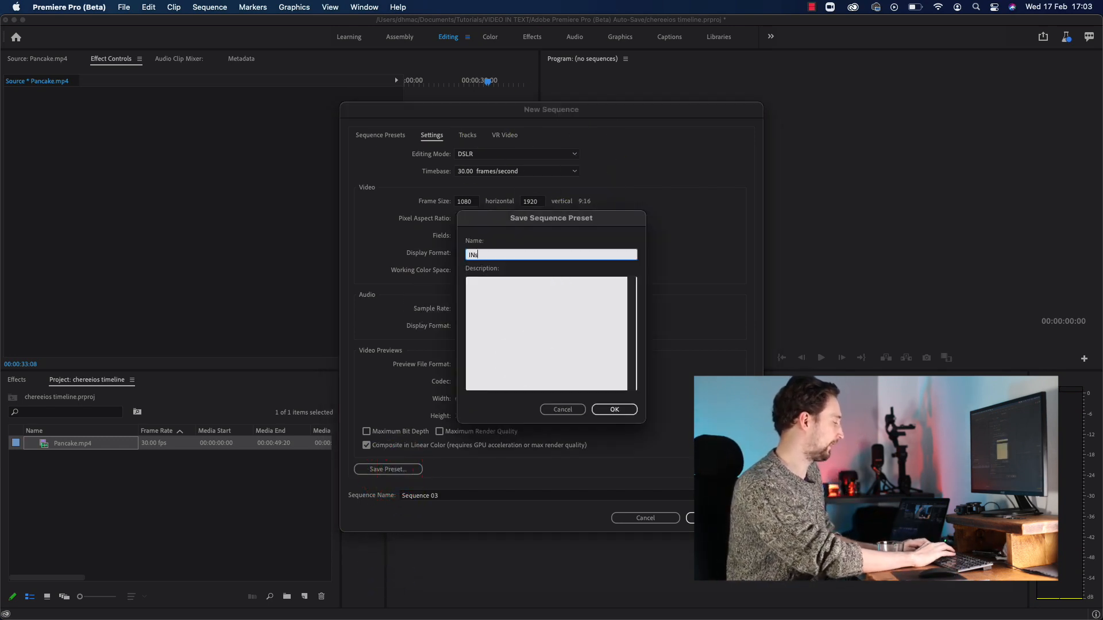
type("ta Storie")
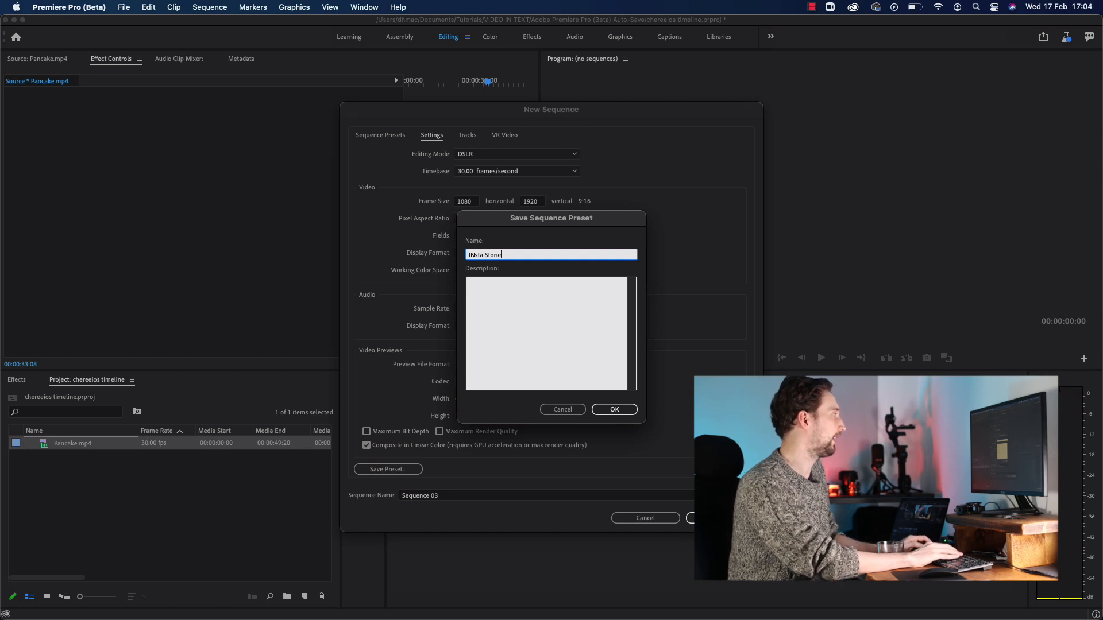
type("s and Reels")
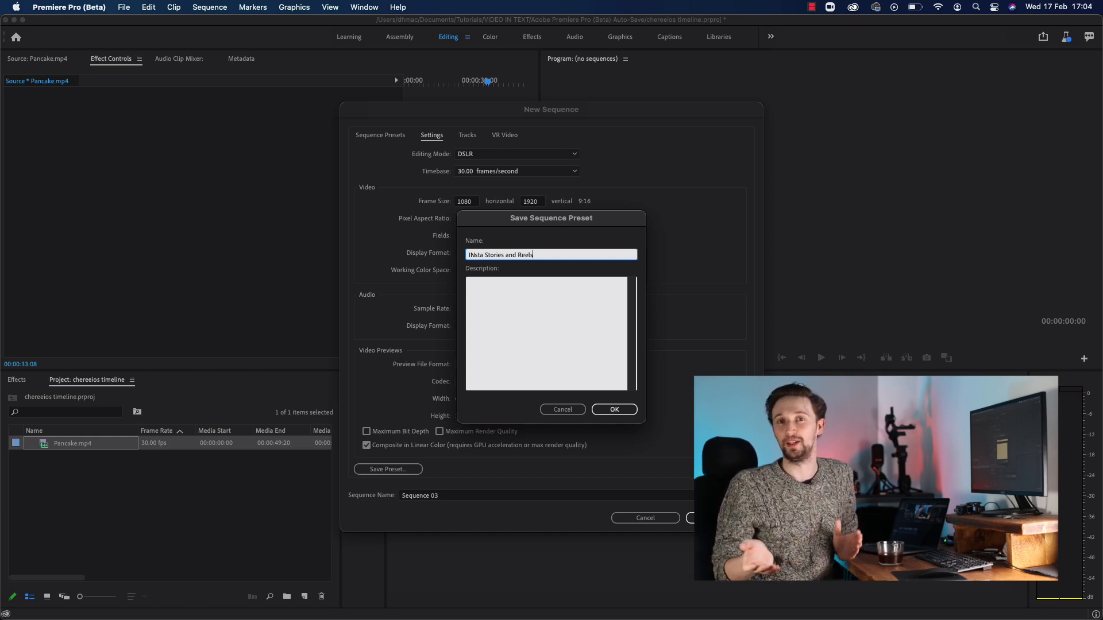
left_click(631, 411)
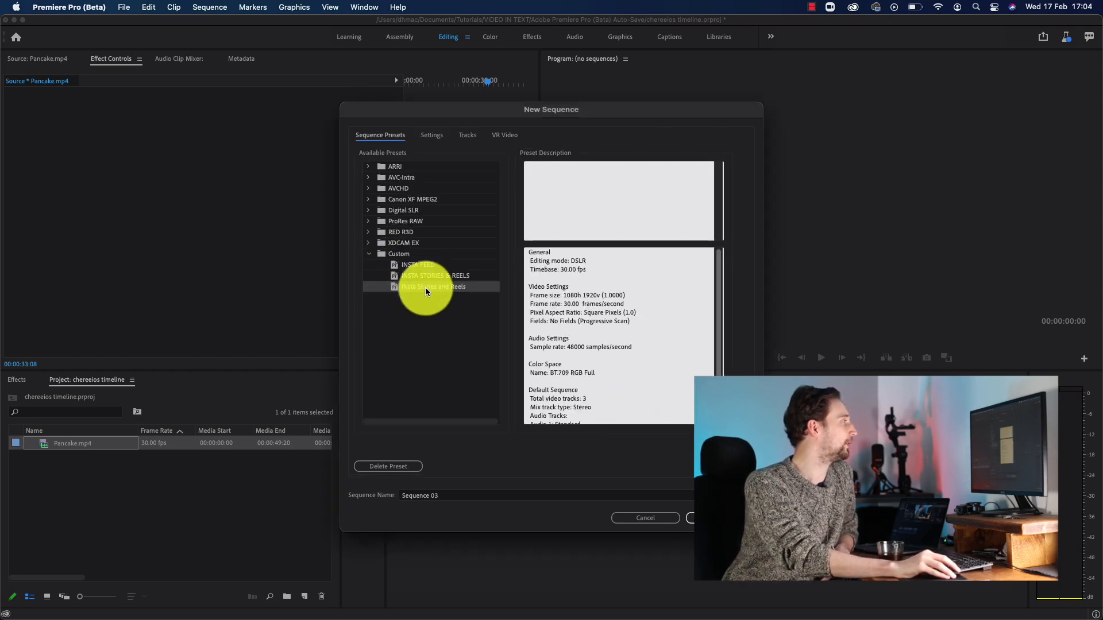
Set the new sequence's vertical frame size to 1350, keeping the horizontal size at 1080.
left_click(436, 136)
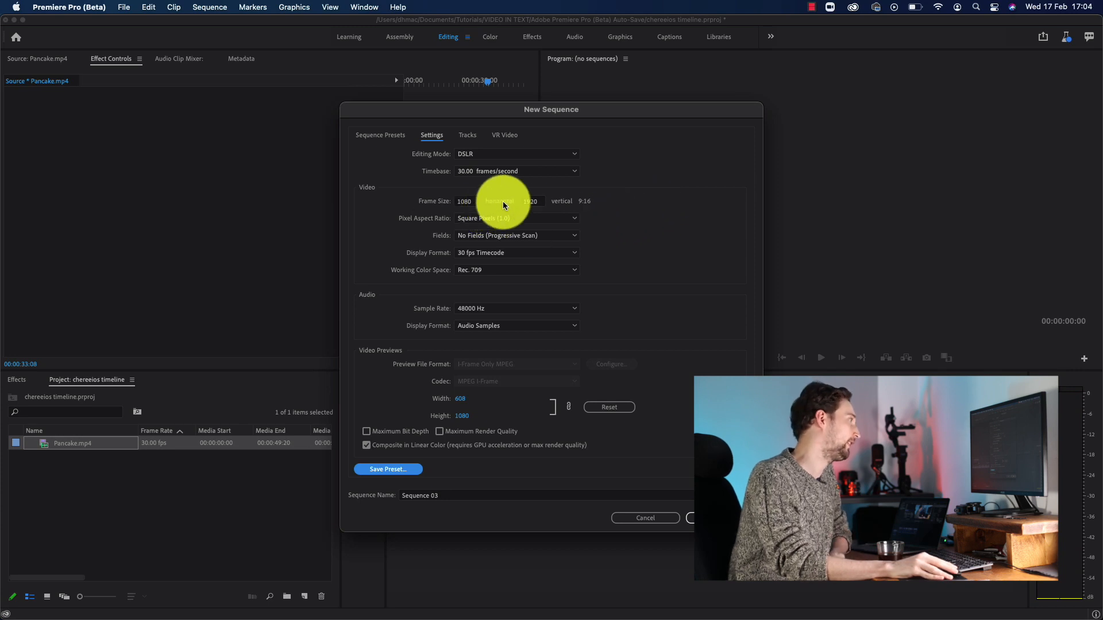
left_click(540, 202)
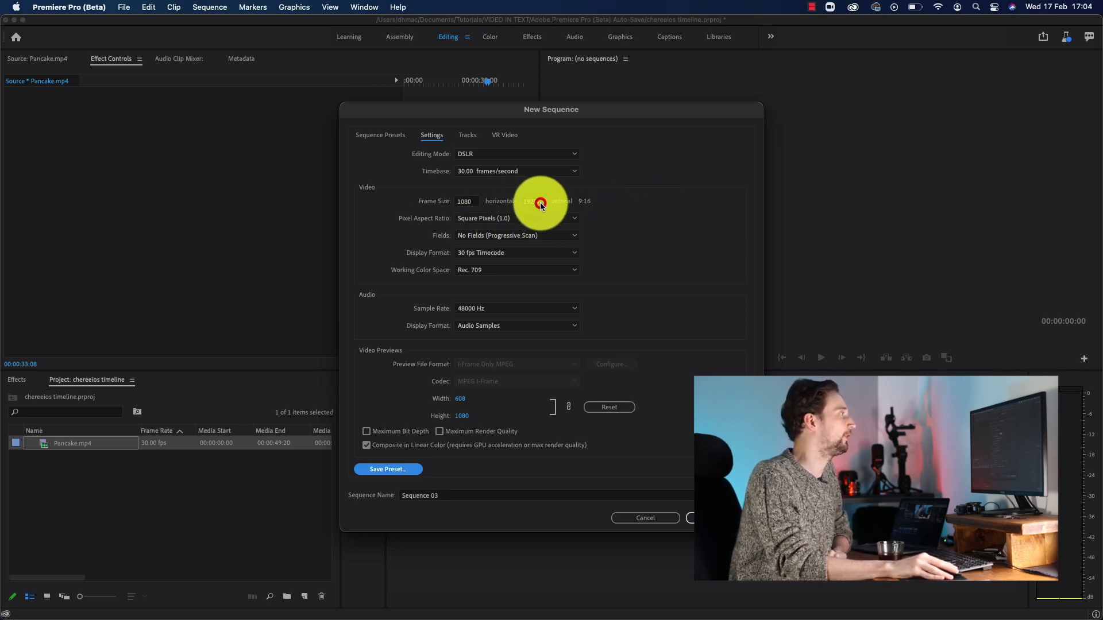
type("1350")
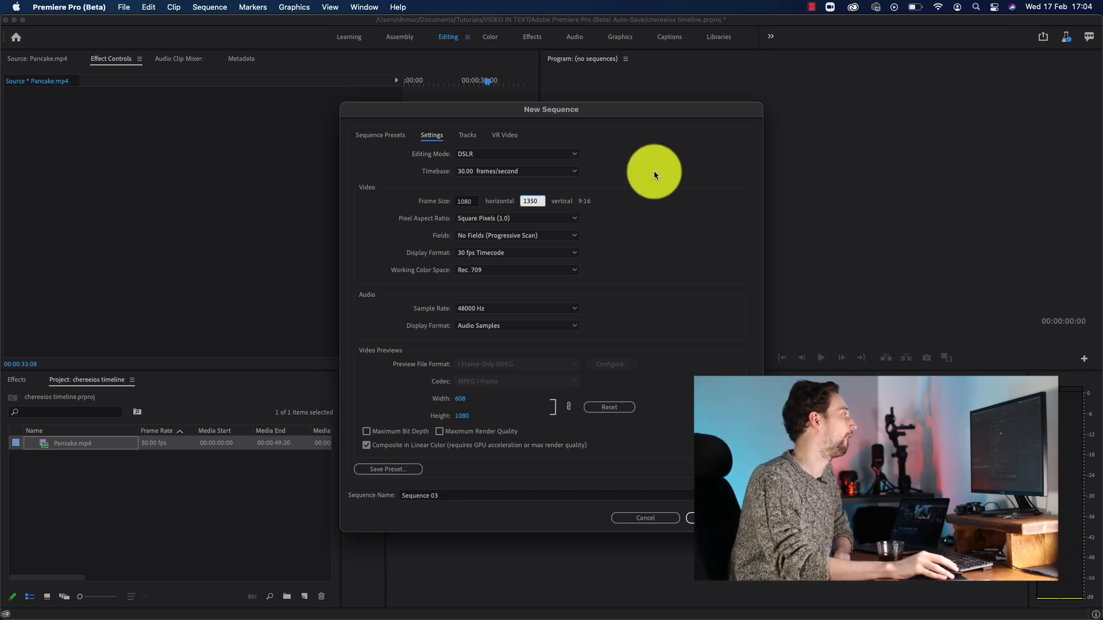
left_click(473, 201)
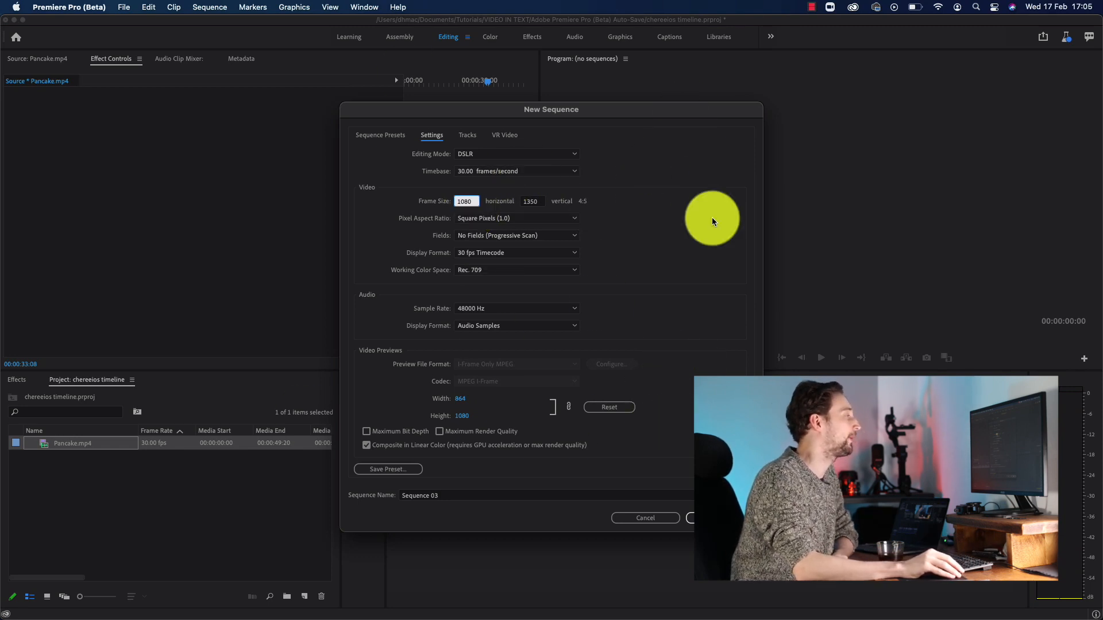
Save the 1080 x 1350 settings as a sequence preset named "Insta Feed", overwriting the existing preset.
left_click(407, 469)
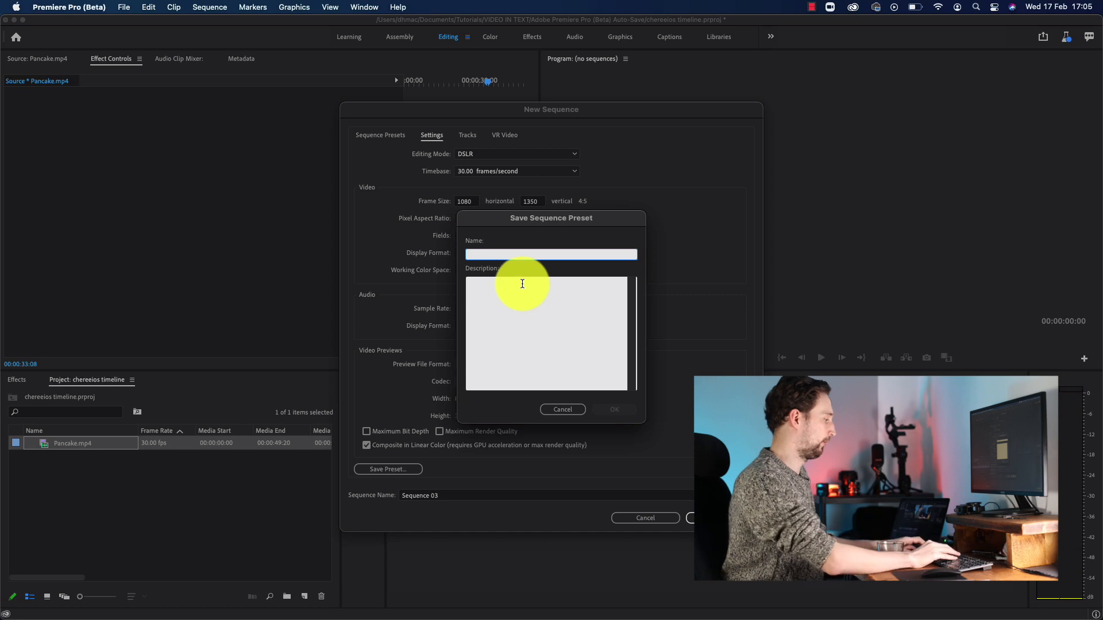
type("Insta Feed")
key("Return")
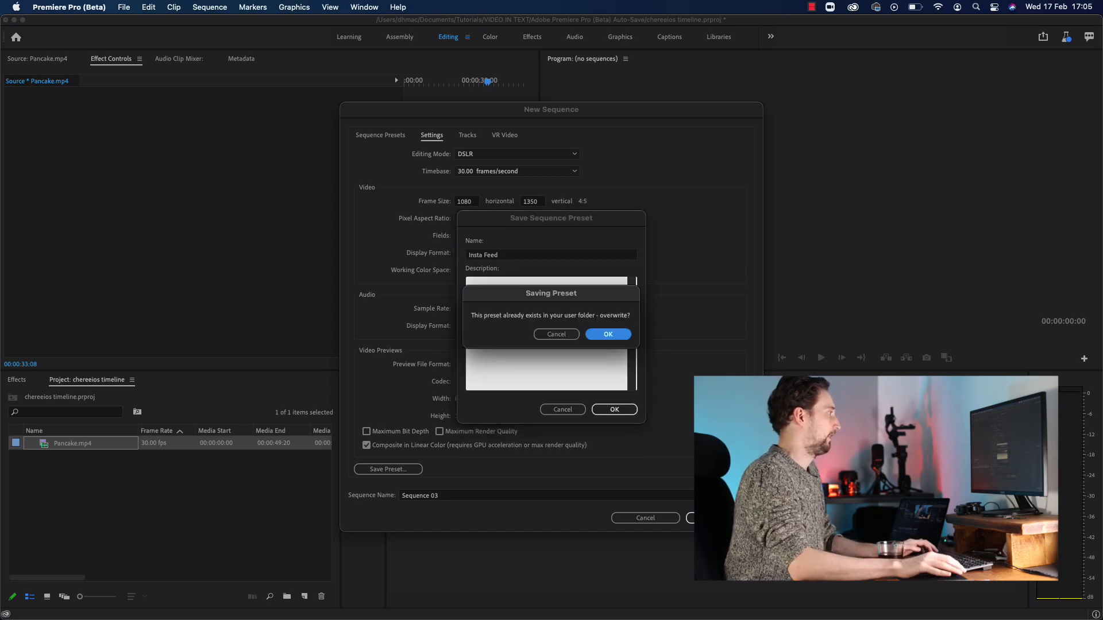
key("Return")
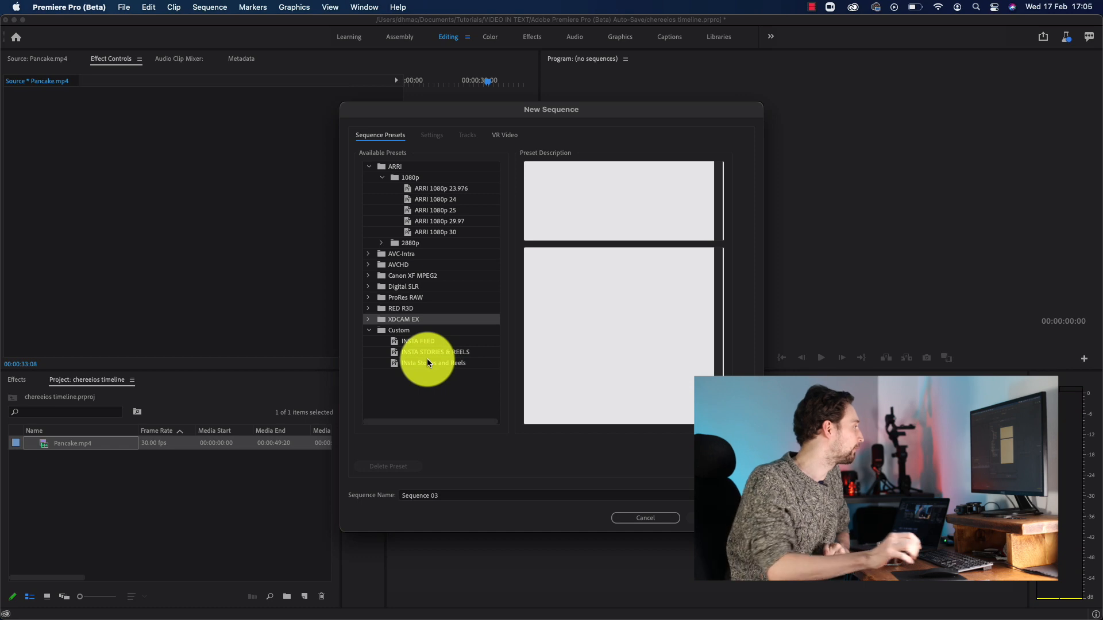
Create the sequence from the INSTA STORIES & REELS preset and place Pancake.mp4 in it, keeping the existing sequence settings.
left_click(450, 352)
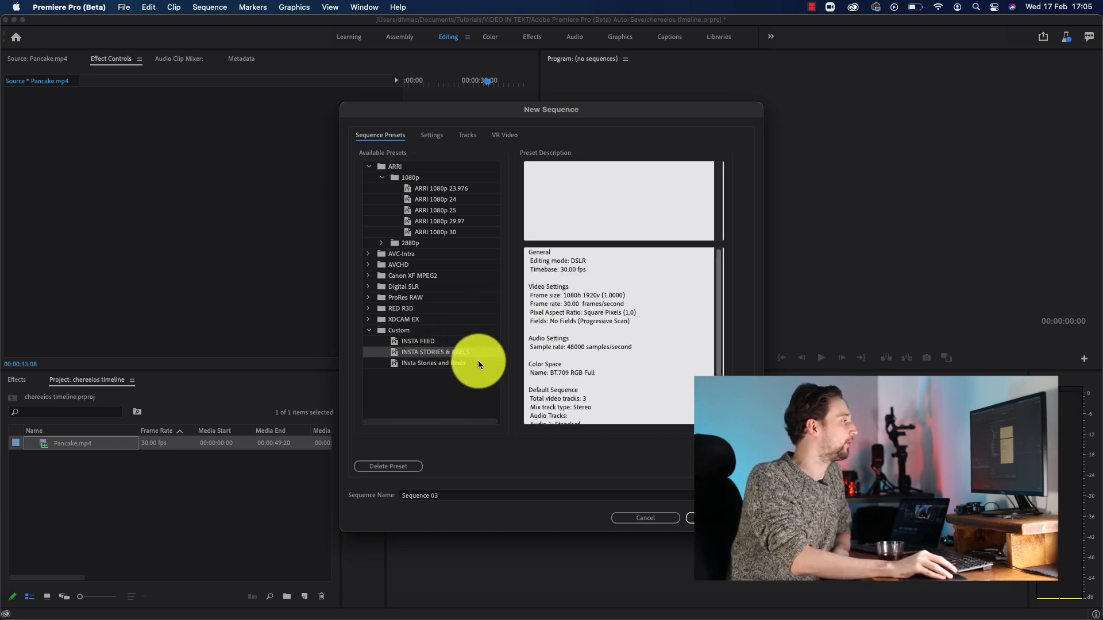
left_click(697, 518)
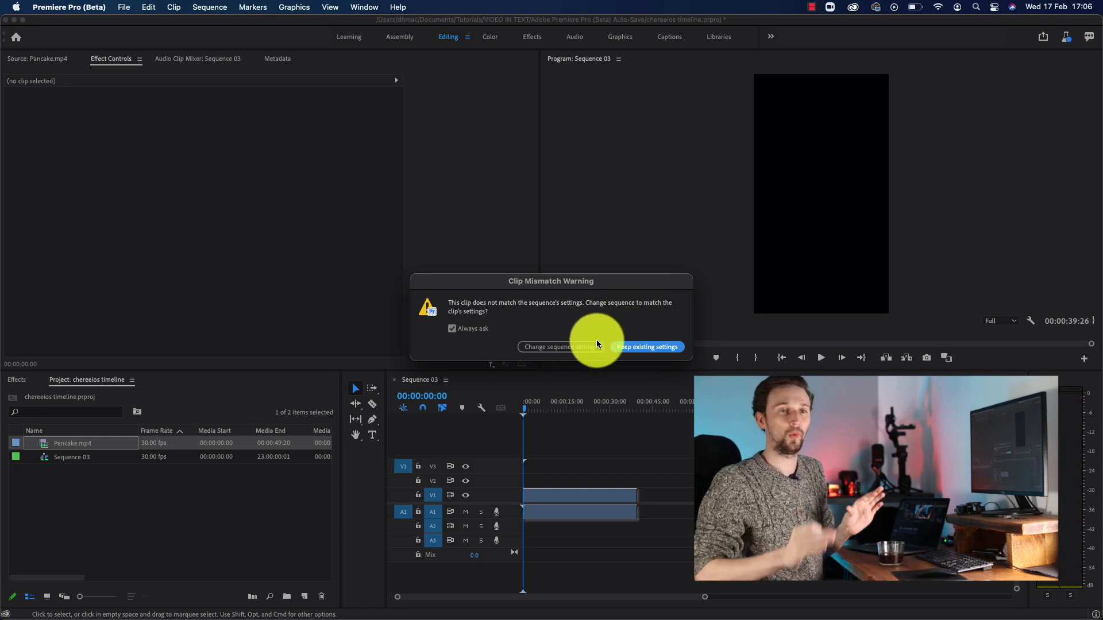
left_click(644, 347)
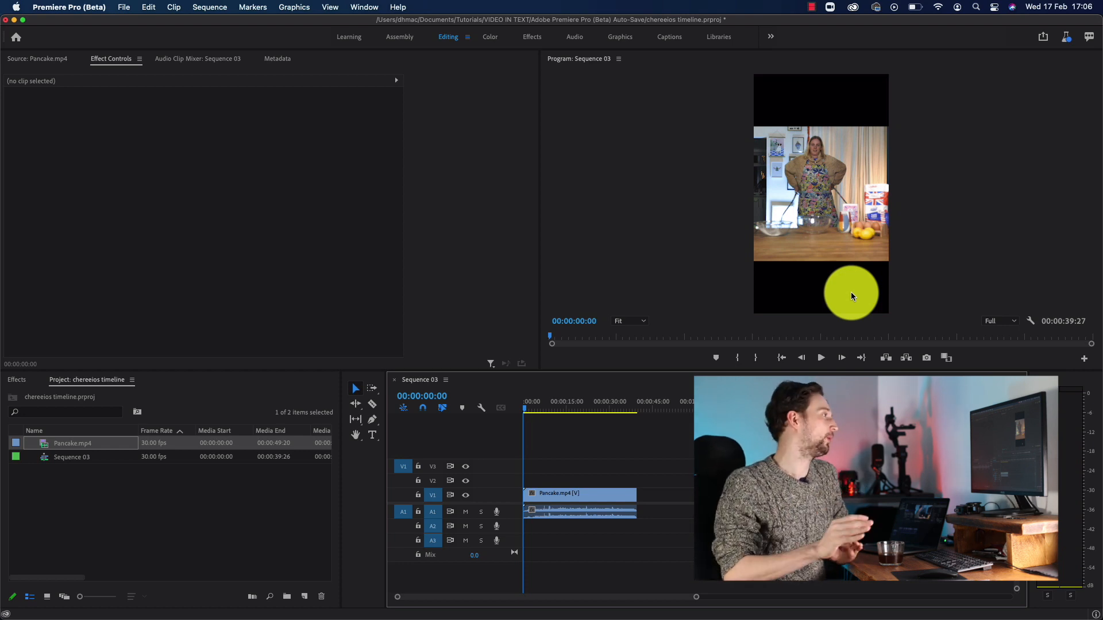
Fill the vertical frame by scaling the Pancake.mp4 clip to 183 and positioning it at 625, 959, and mute audio track A1.
left_click(539, 494)
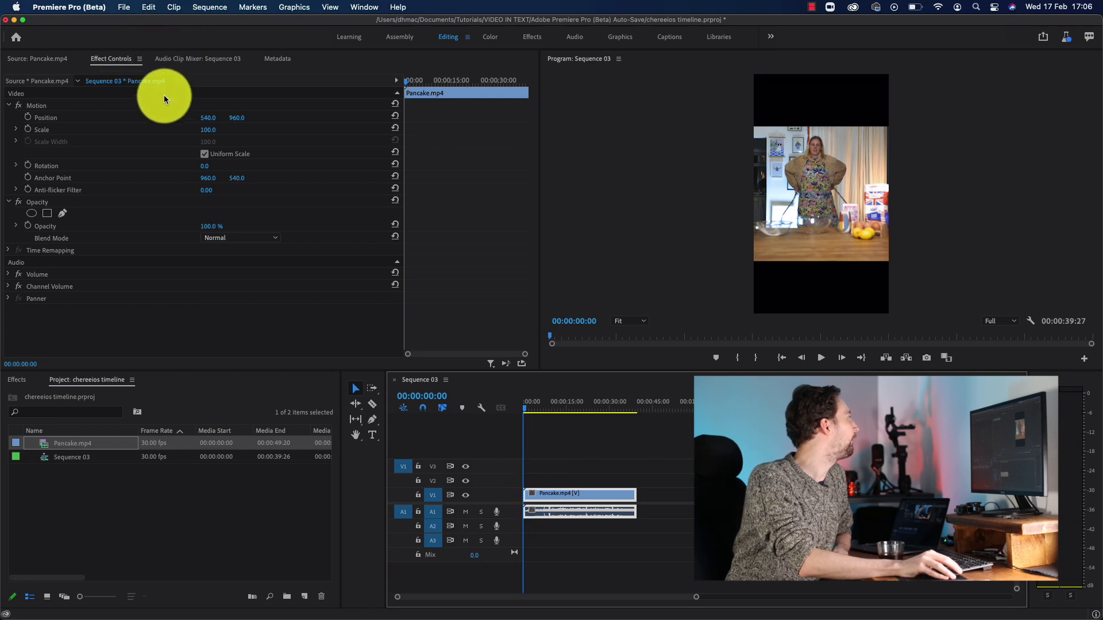
left_click_drag(207, 130, 241, 118)
left_click(464, 512)
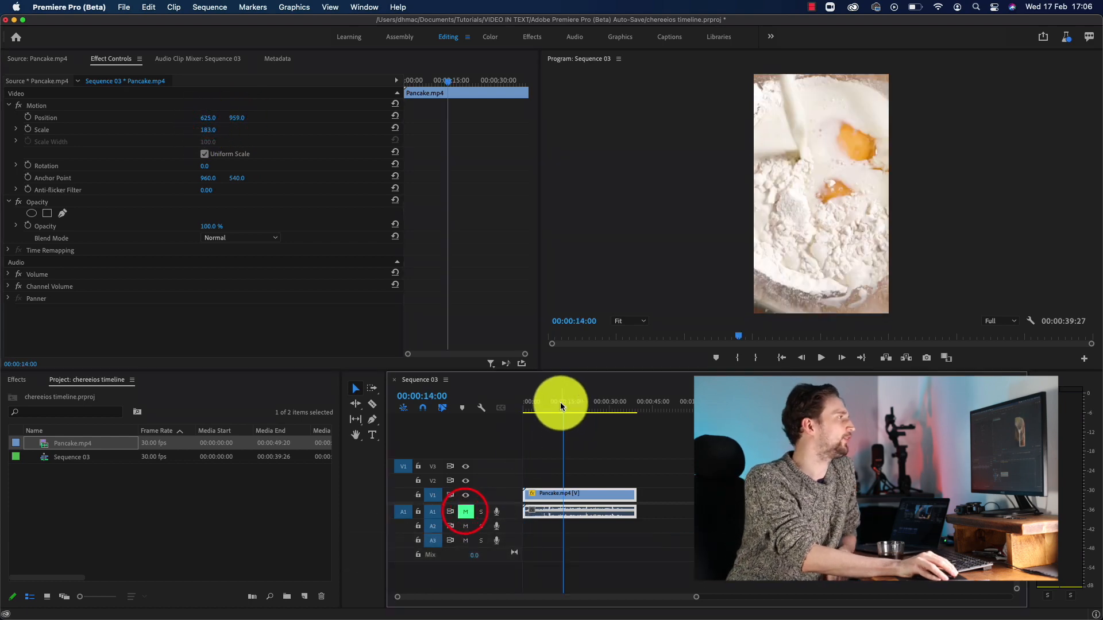
left_click_drag(563, 402, 538, 407)
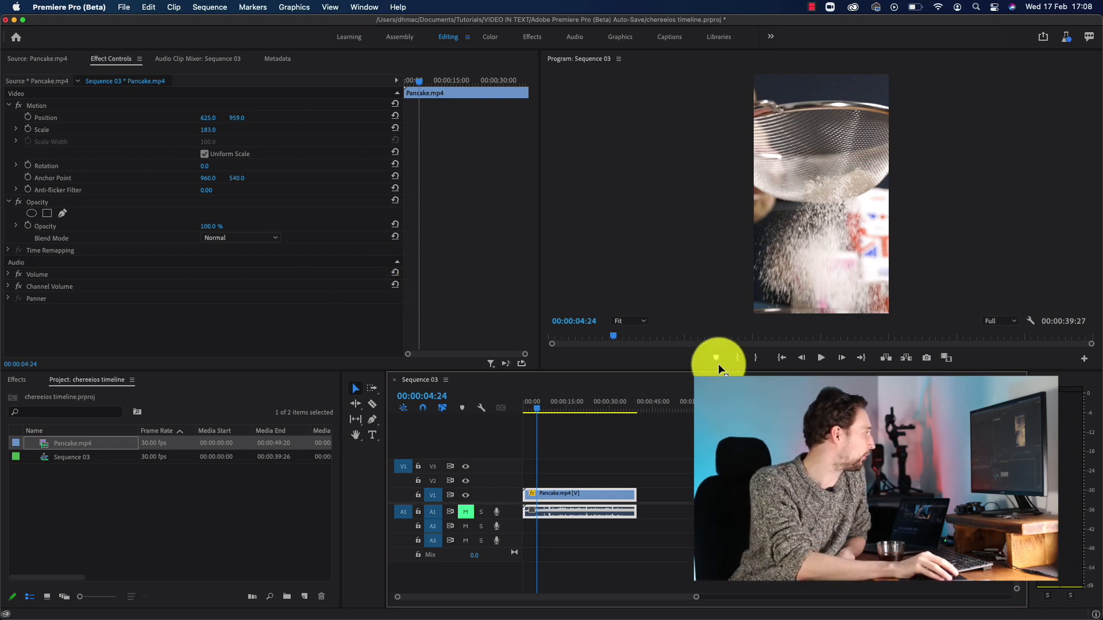
left_click_drag(555, 406, 584, 406)
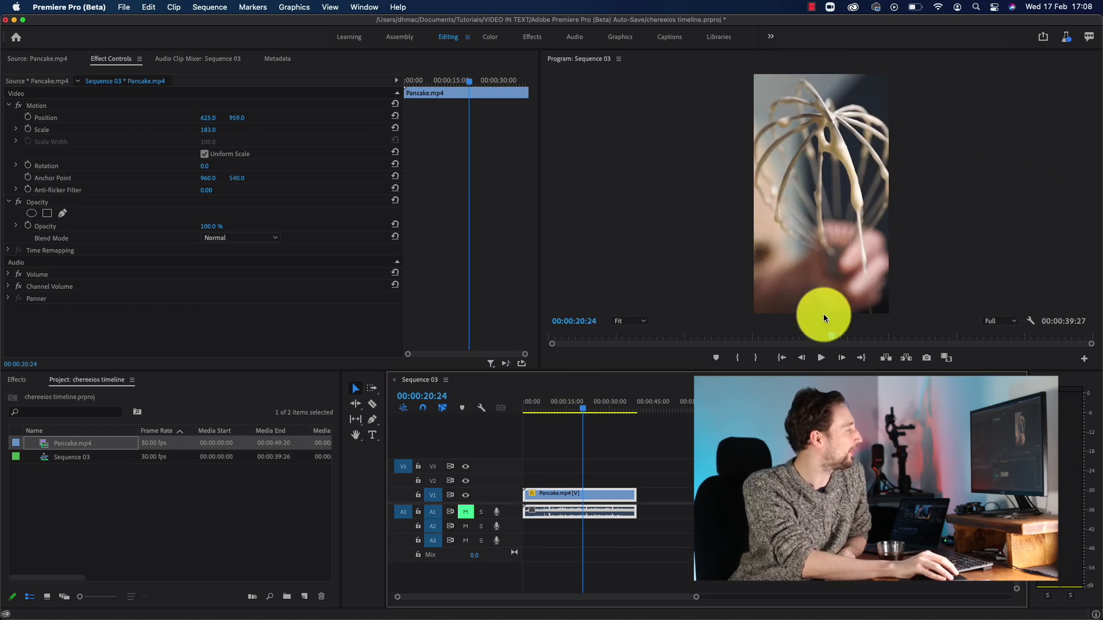
left_click(194, 543)
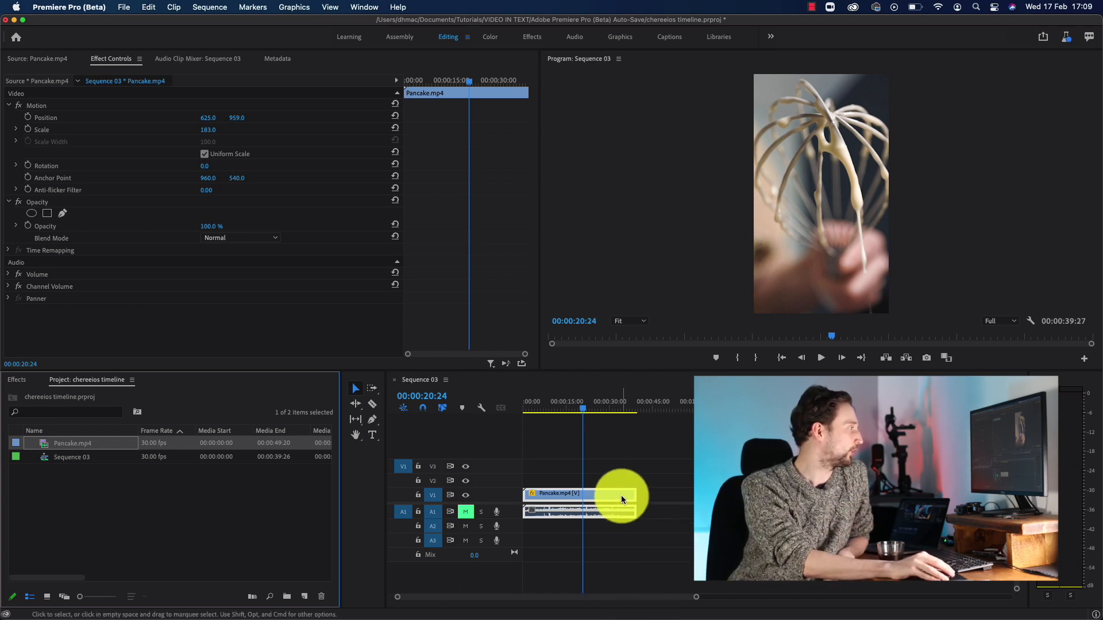
Trim the end of the Pancake.mp4 clip on the timeline to 00:00:14:24.
left_click_drag(629, 495, 564, 508)
left_click_drag(562, 402, 563, 402)
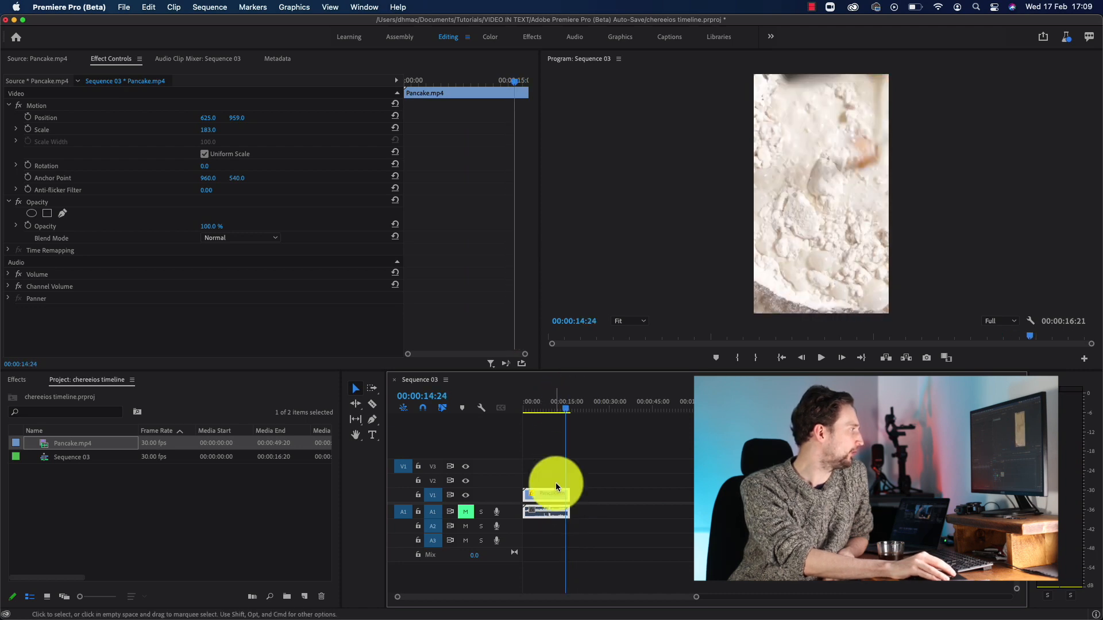
left_click_drag(567, 493, 565, 493)
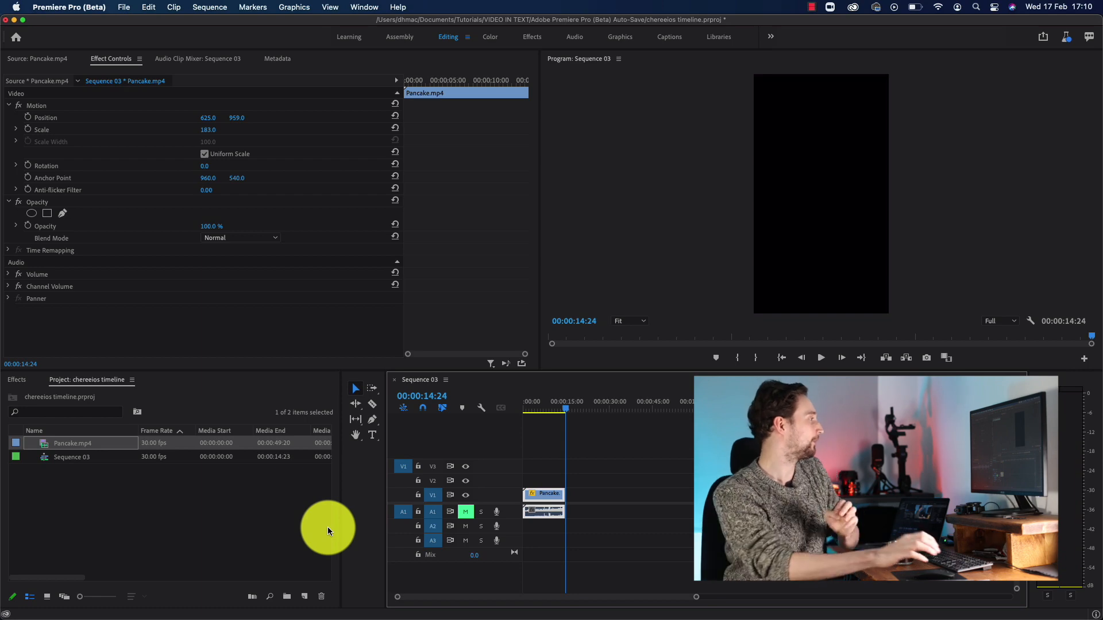
Open the export settings for the sequence and set the video bitrate encoding to VBR, 2 pass.
left_click(545, 408)
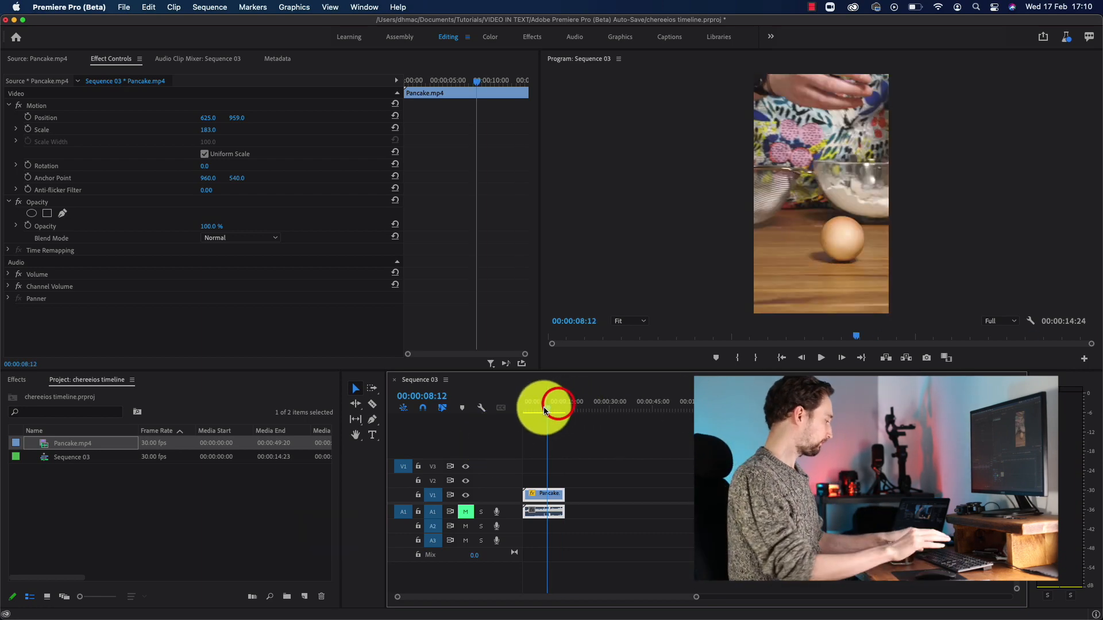
key("super+m")
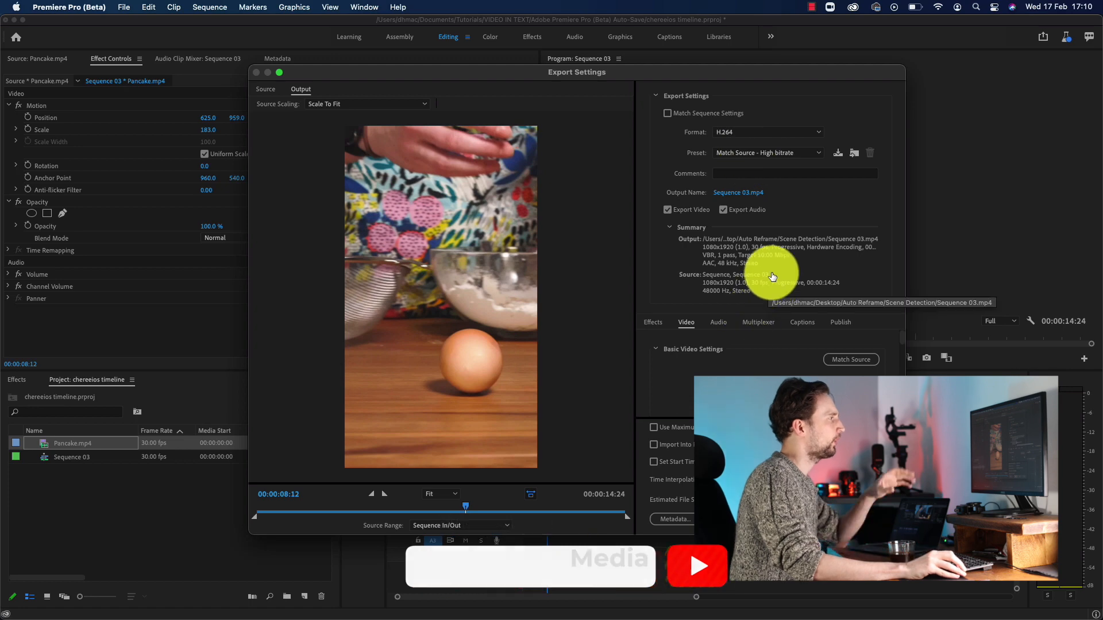
scroll(735, 359, "down", 1)
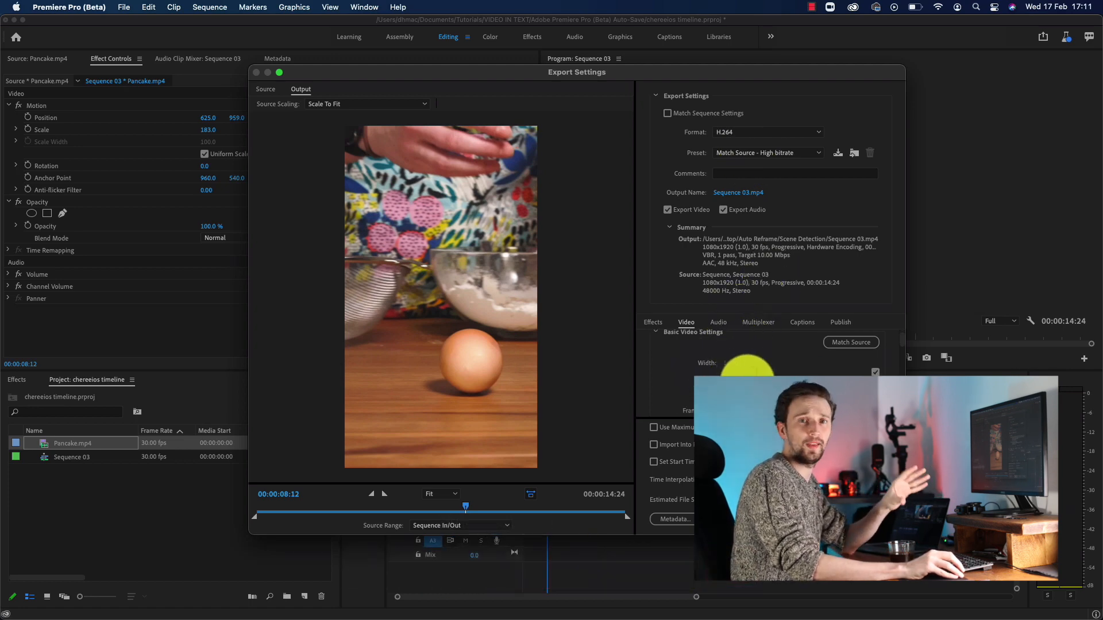
scroll(746, 379, "down", 2)
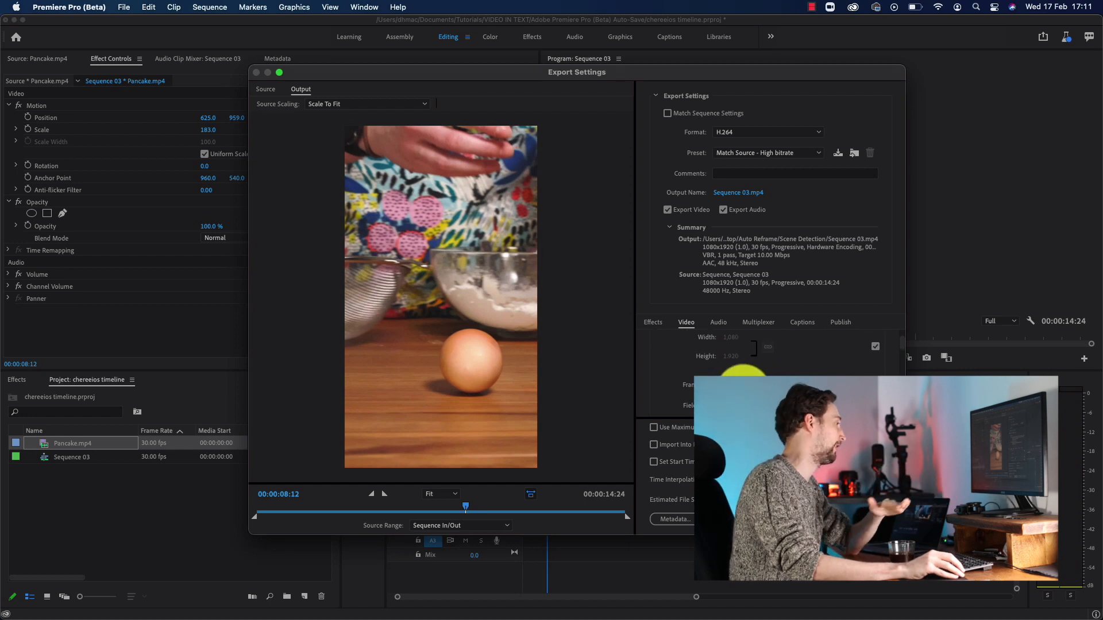
scroll(747, 373, "down", 2)
scroll(748, 367, "down", 3)
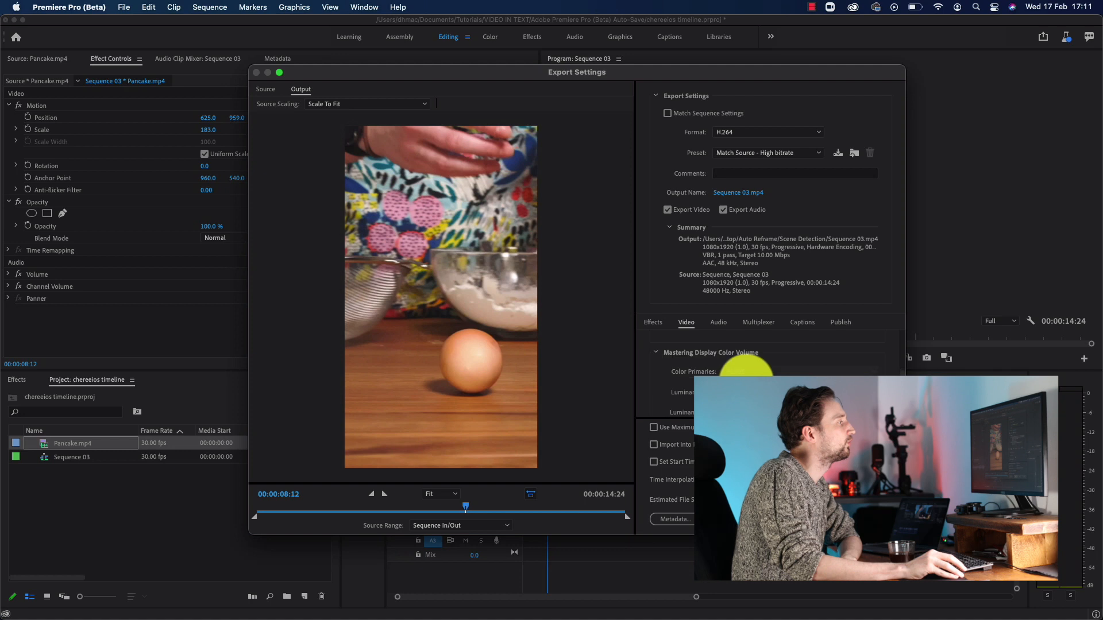
scroll(746, 371, "down", 3)
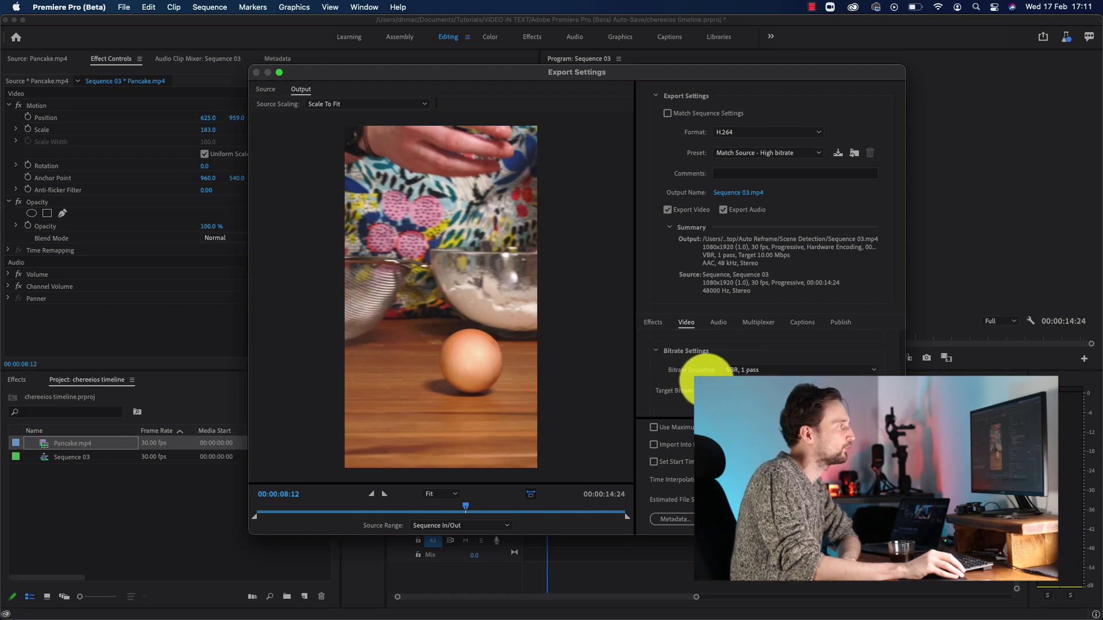
left_click(761, 371)
left_click(764, 371)
left_click(752, 371)
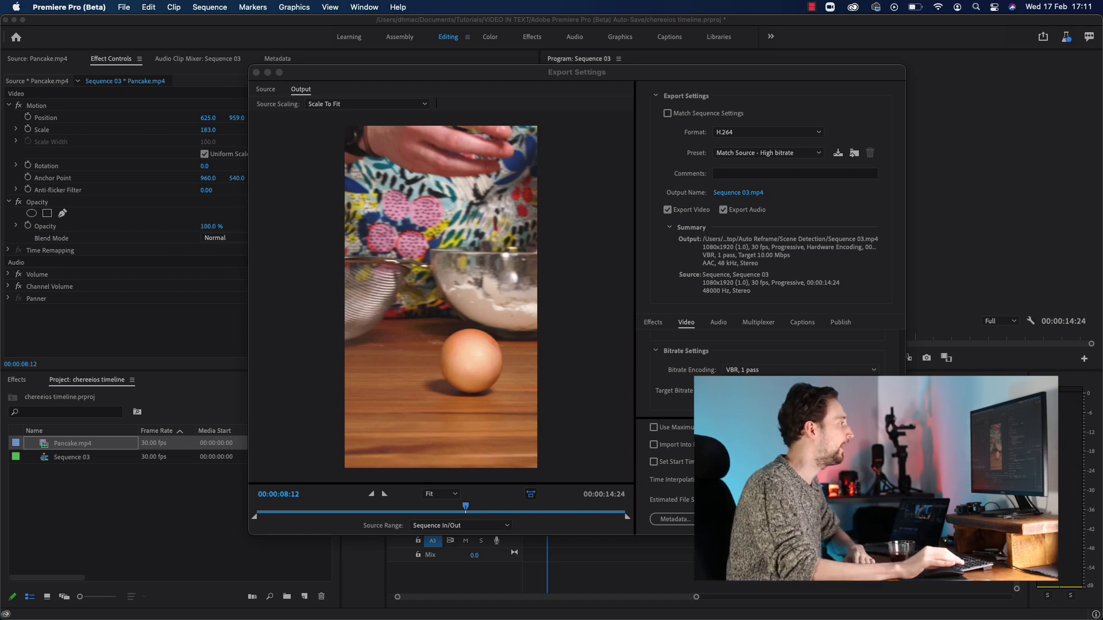
left_click(692, 393)
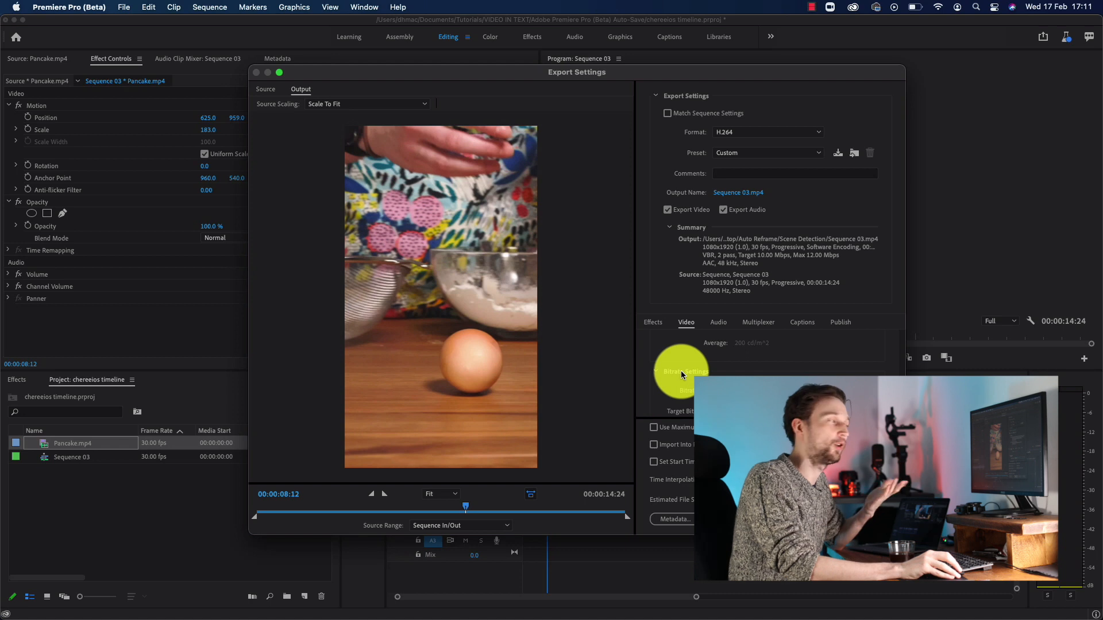
Set the target and maximum bitrates to 3 Mbps in the video bitrate settings.
scroll(688, 392, "down", 1)
scroll(688, 393, "down", 3)
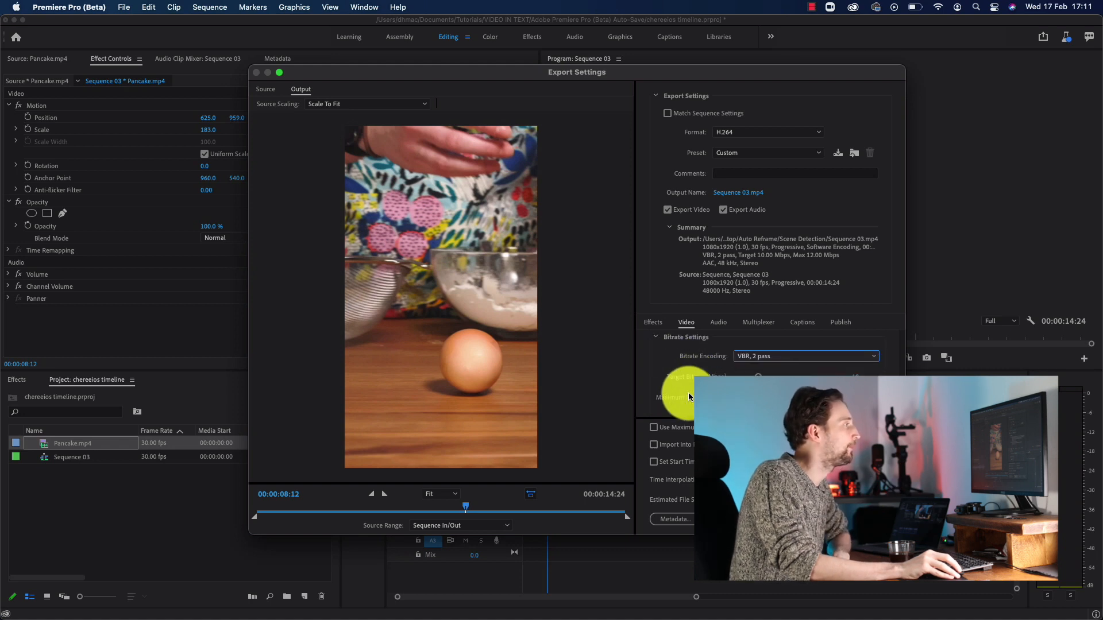
left_click_drag(757, 376, 749, 377)
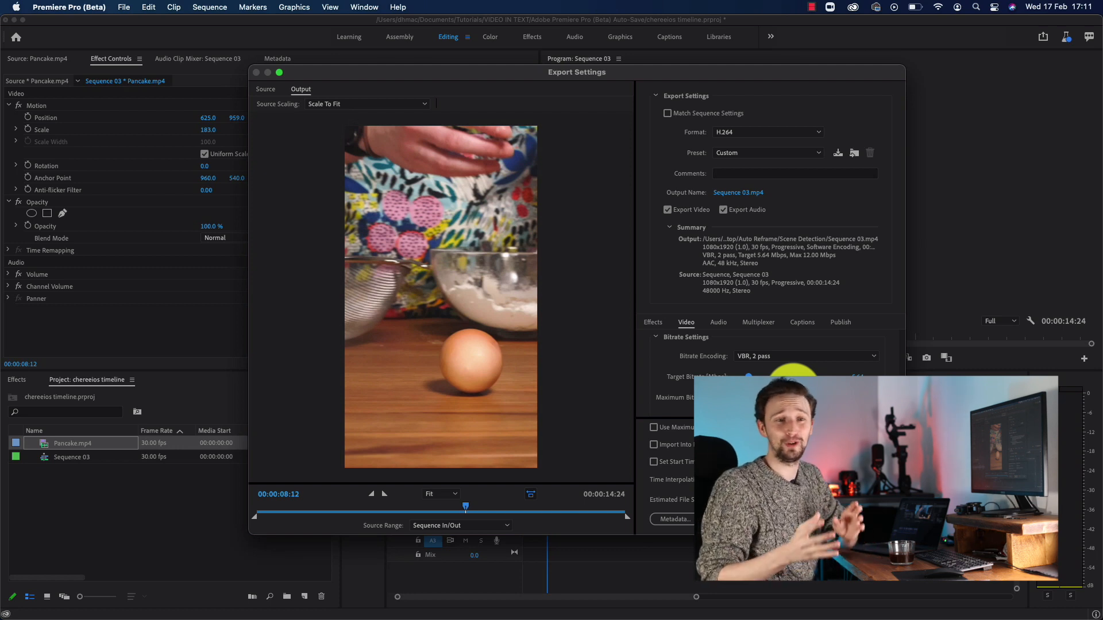
left_click(857, 377)
type("3")
key("Return")
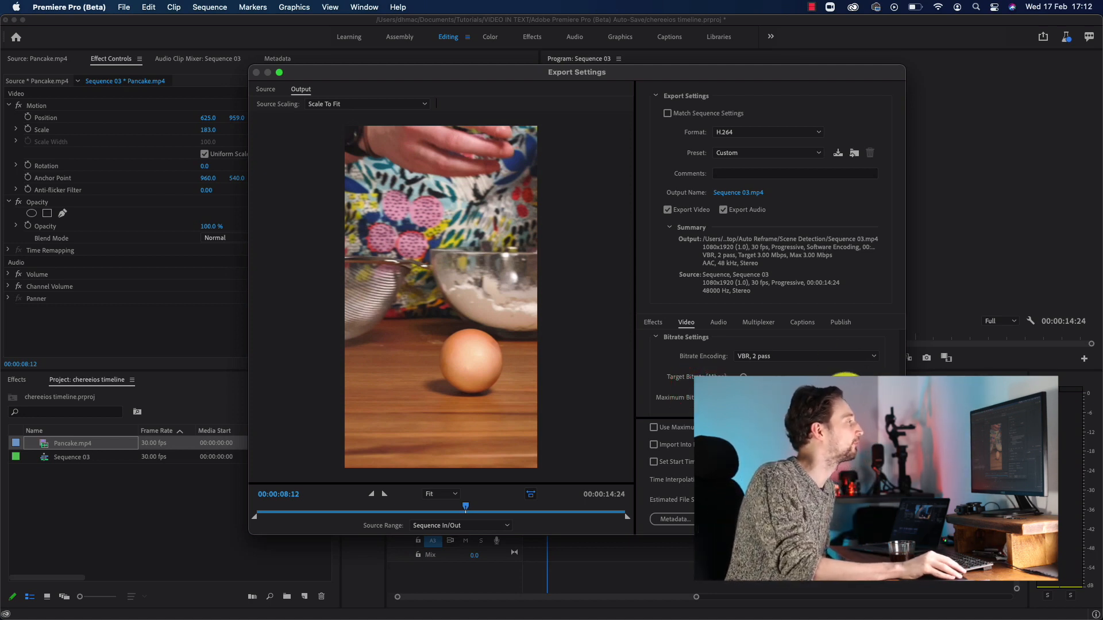
Save the current export settings as a preset named "INsta stories and reels", without effects or publish settings.
left_click(838, 154)
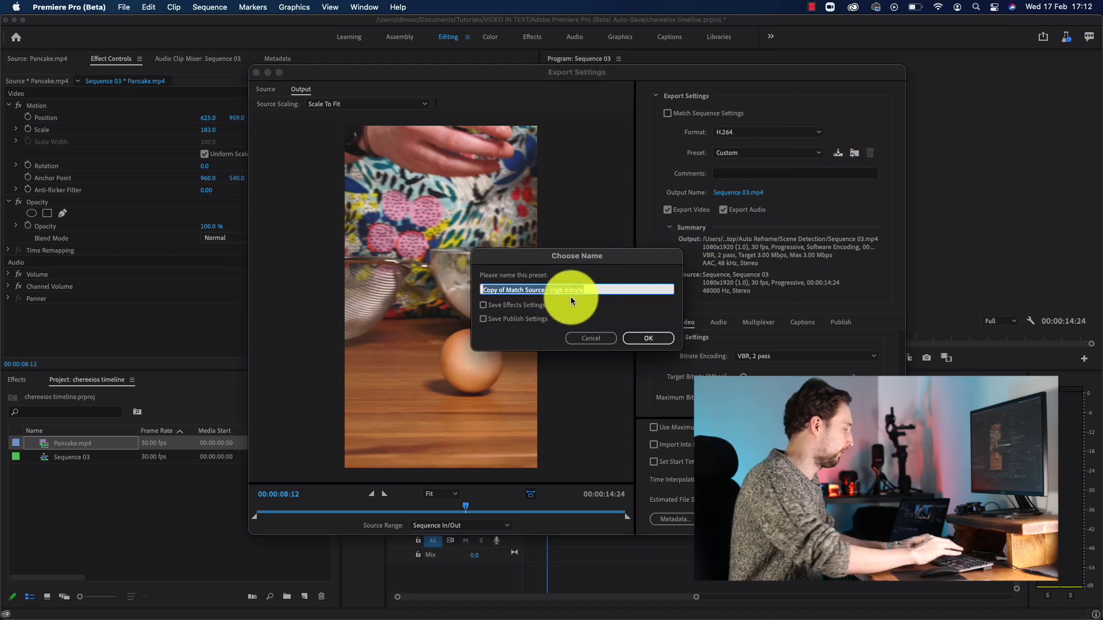
type("INsta sto")
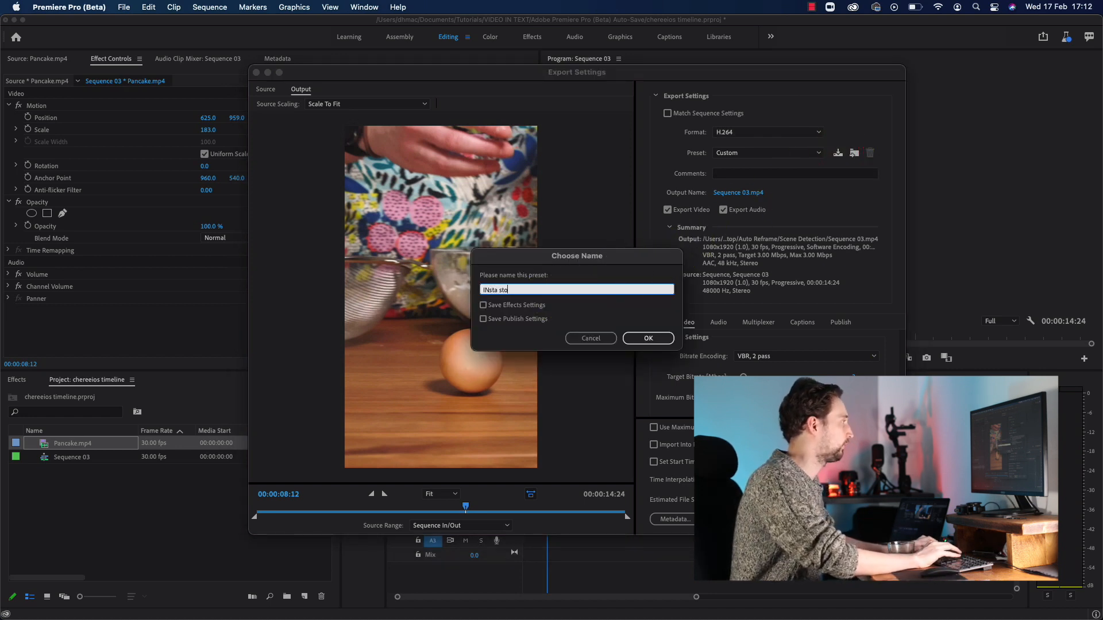
type("ries and reels")
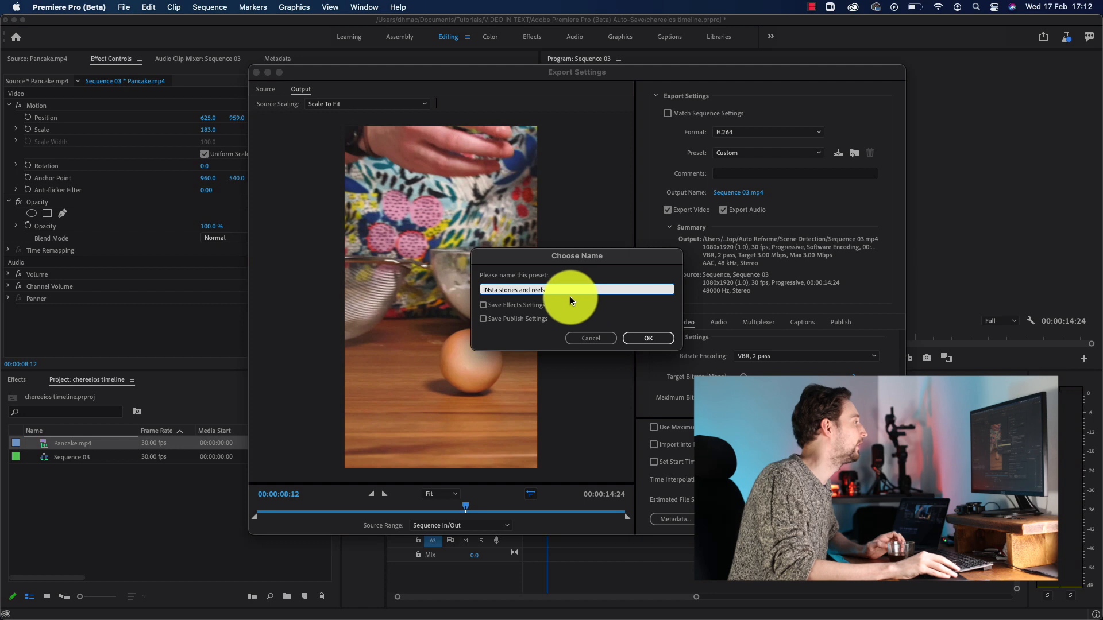
left_click(649, 338)
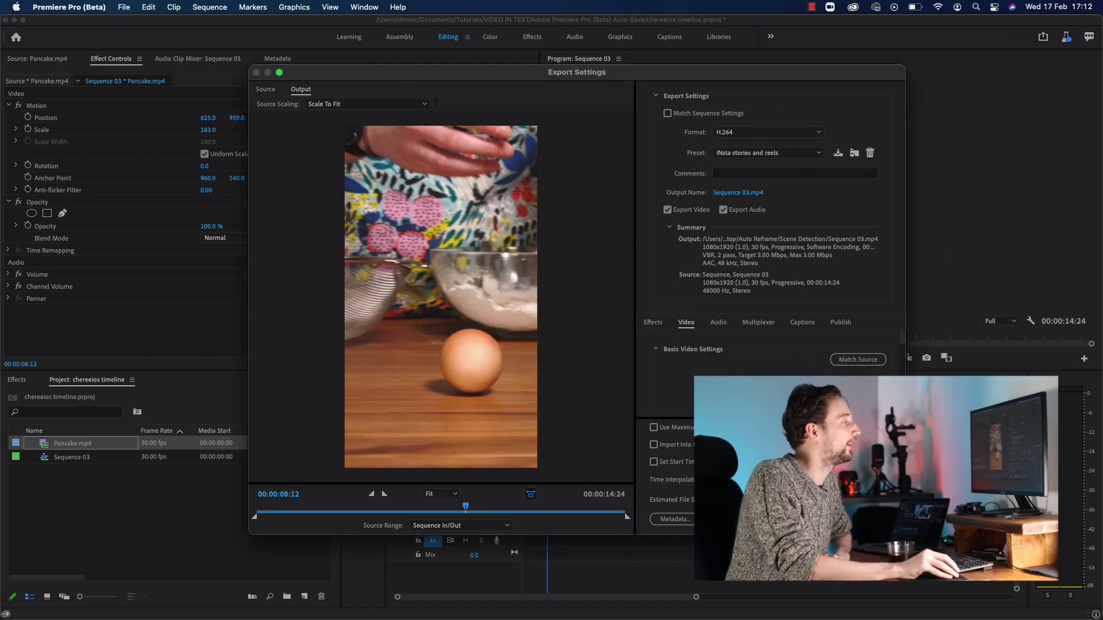
Review the bitrate settings and export the sequence as Sequence 03.mp4 in H.264 format.
scroll(758, 367, "down", 5)
scroll(770, 371, "down", 4)
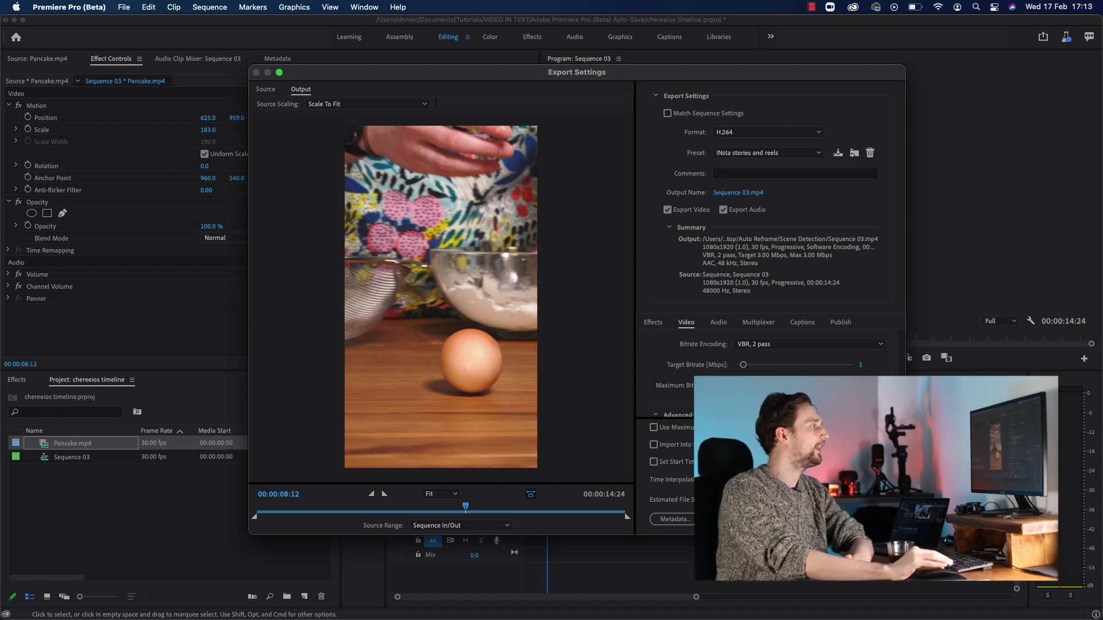
key("Return")
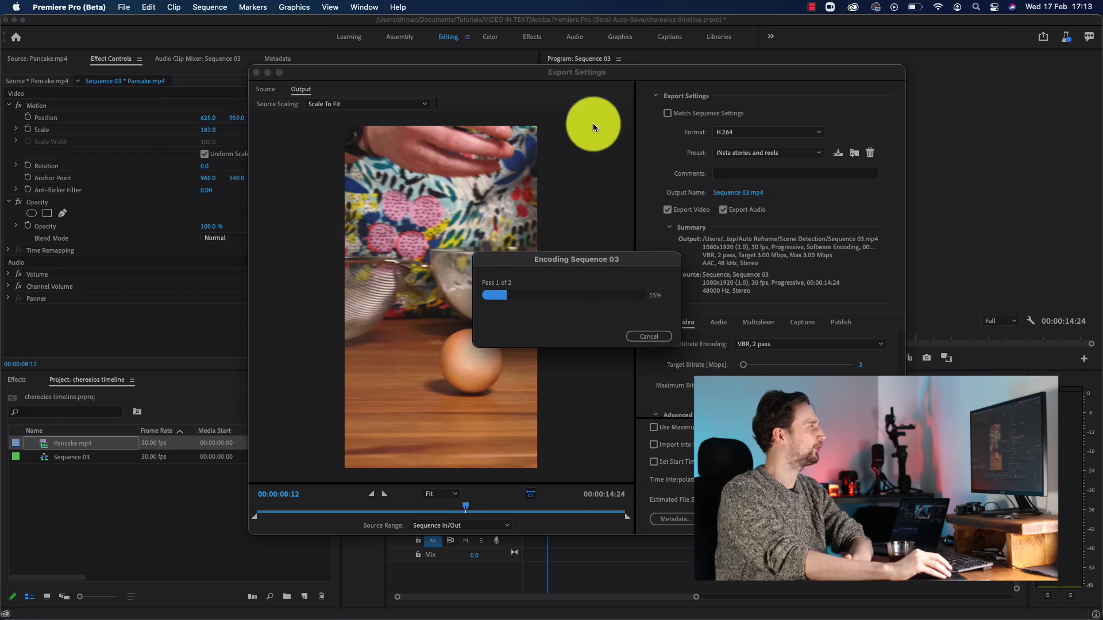